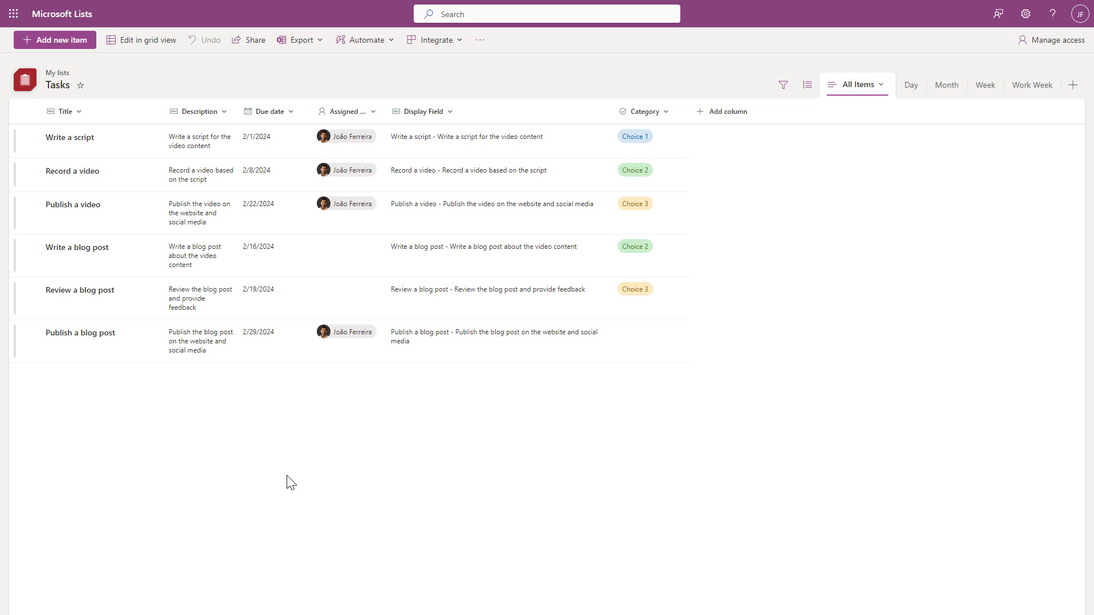
Try the Day, Month and Work Week calendar layouts, ending on the January 2024 month view.
left_click(912, 87)
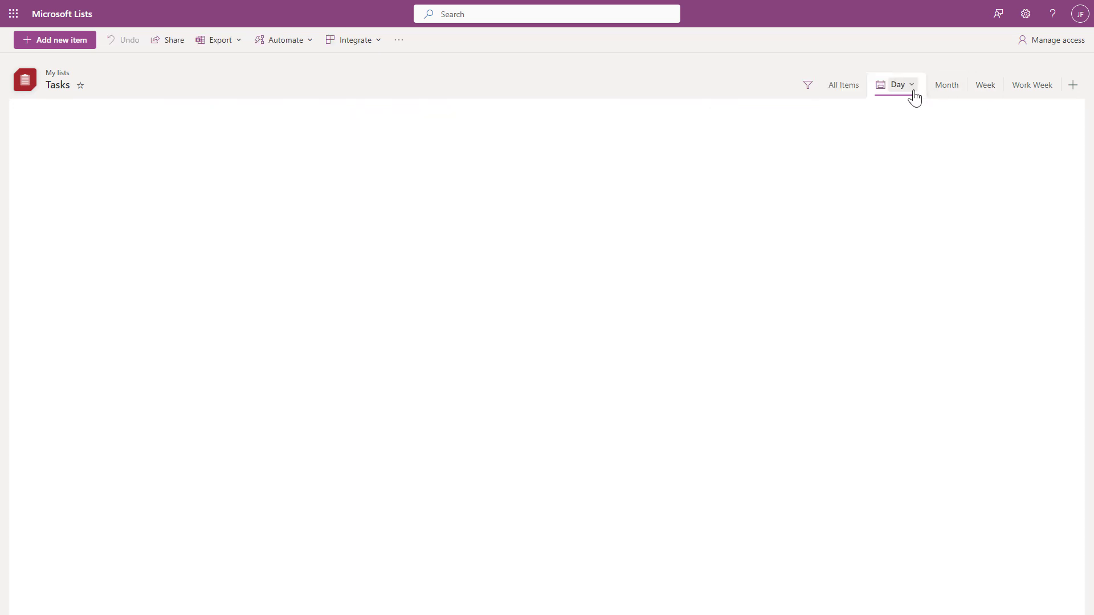
left_click(944, 91)
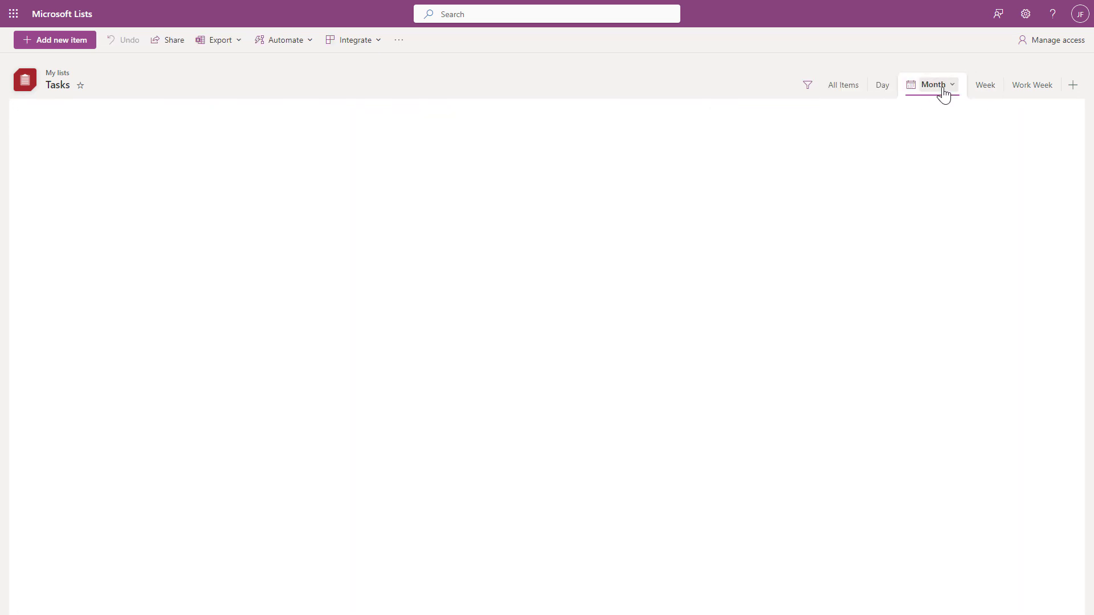
left_click(1023, 91)
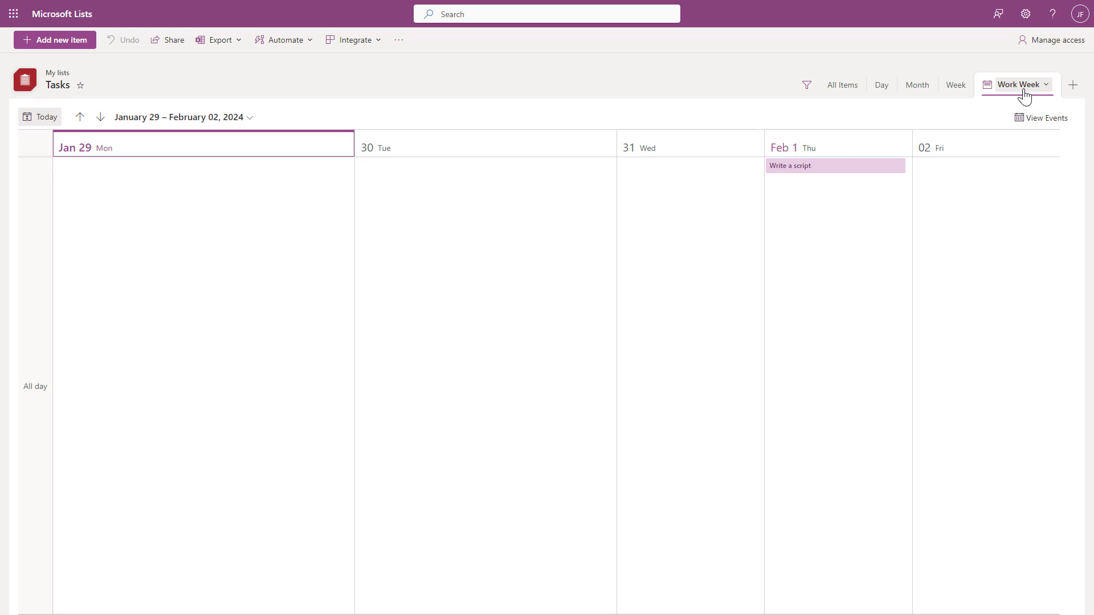
left_click(917, 85)
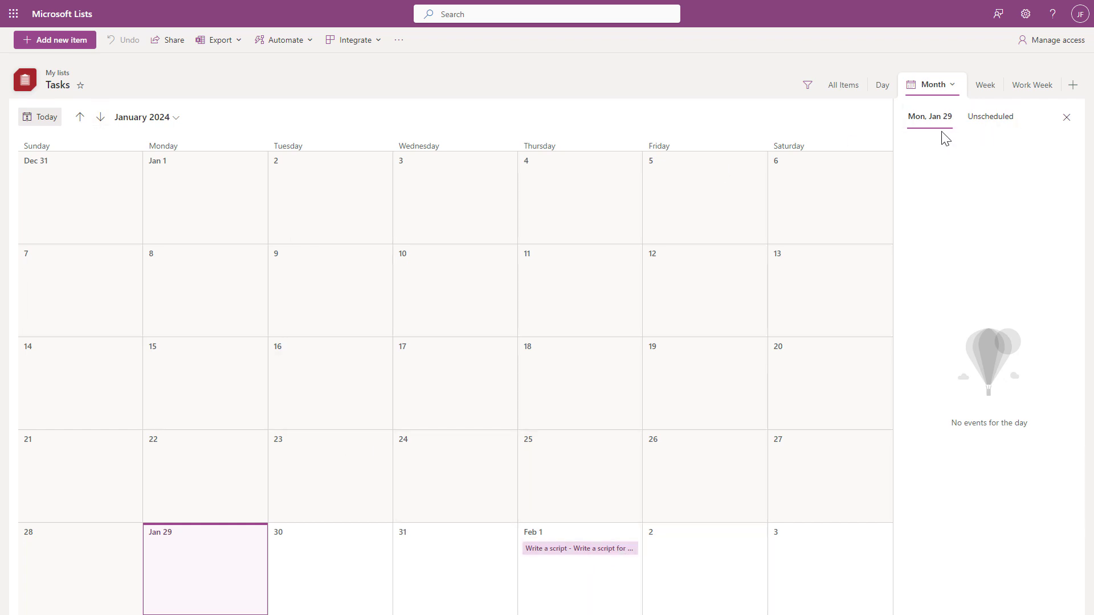
Switch to the All Items list showing all six tasks with due dates and categories.
left_click(848, 97)
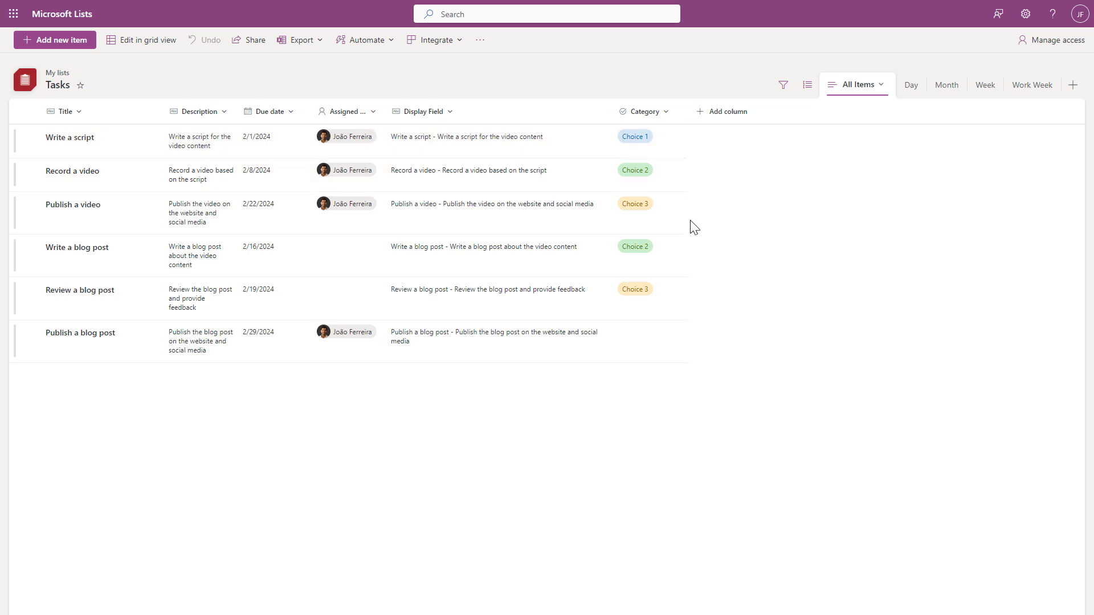
Show the month calendar at February 2024 and open Format current view.
left_click(943, 106)
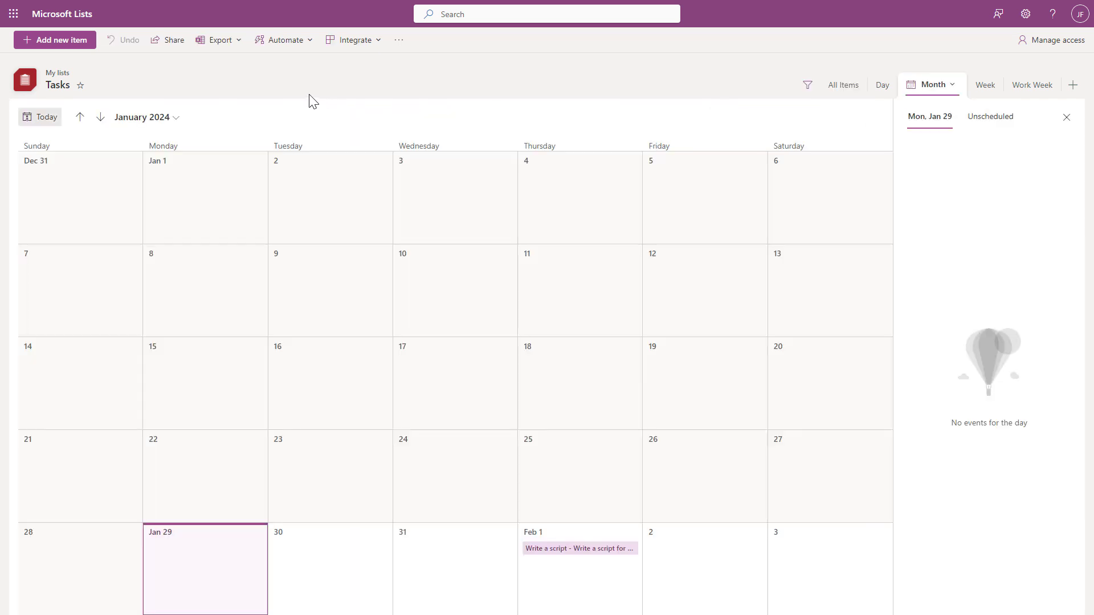
left_click(99, 118)
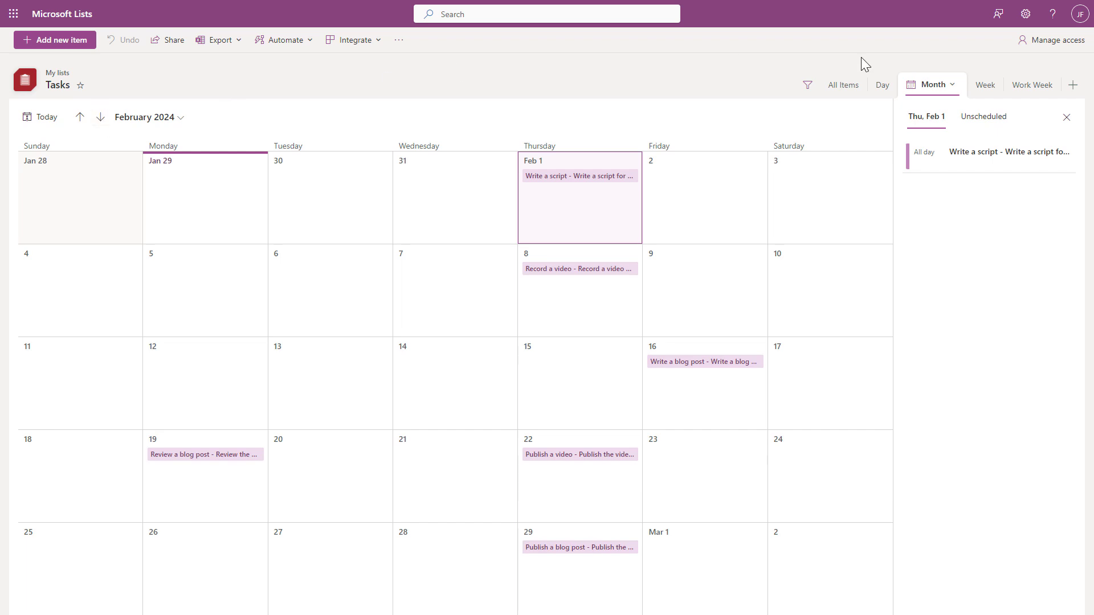
left_click(954, 91)
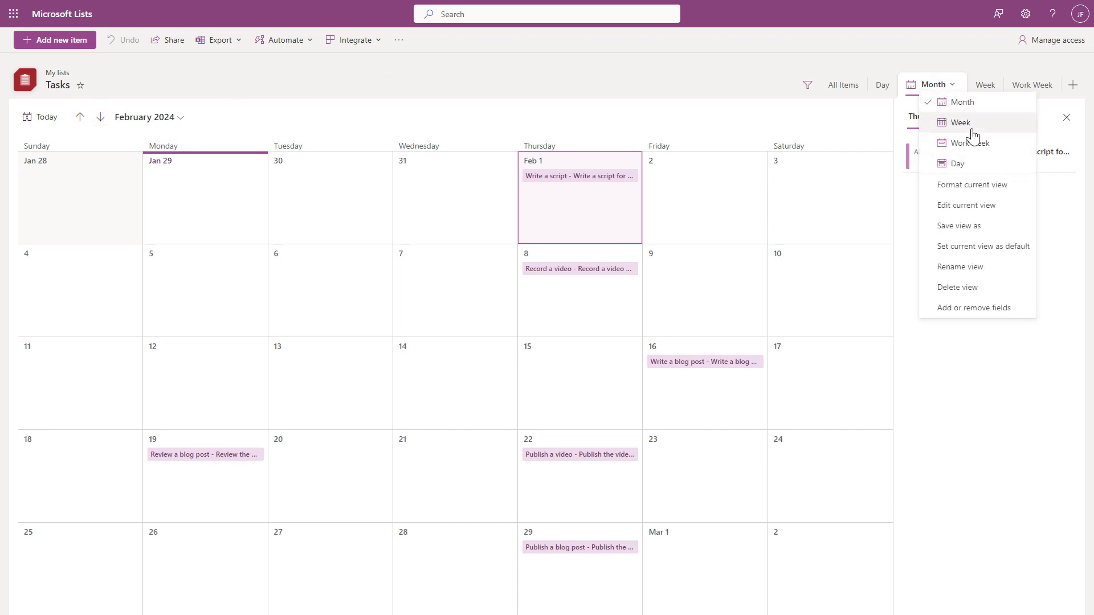
left_click(1016, 195)
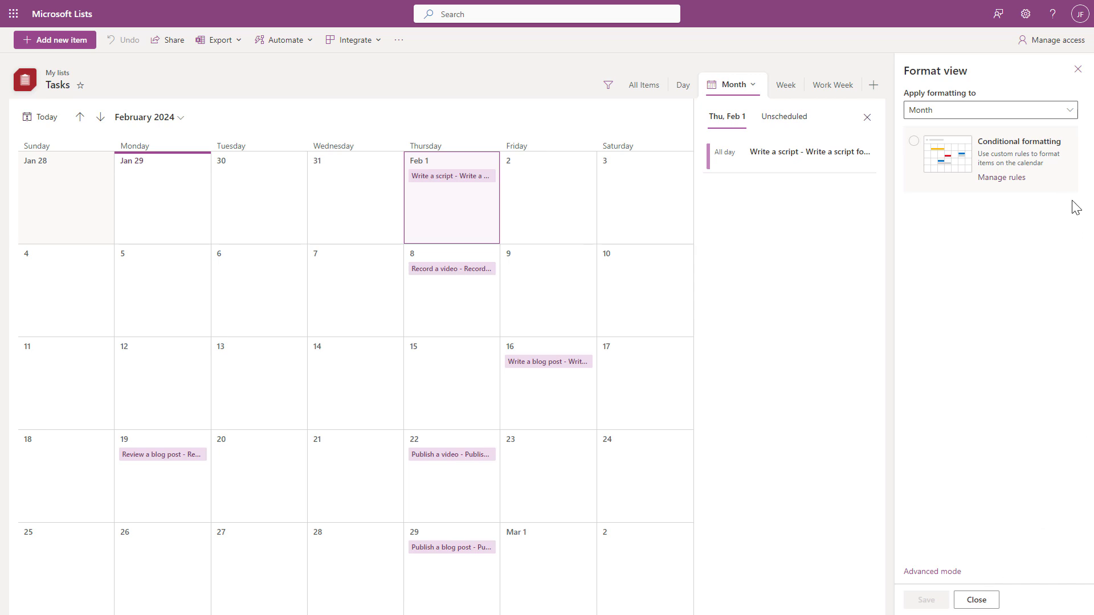
Open the existing conditional formatting rule for editing and list its column choices.
left_click(1019, 187)
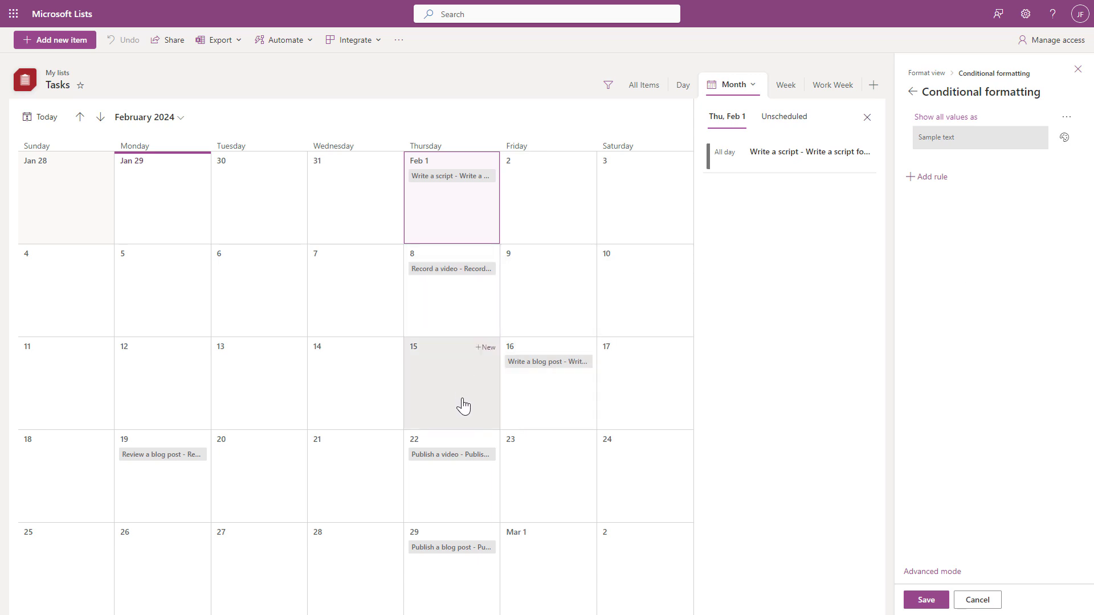
left_click(1067, 120)
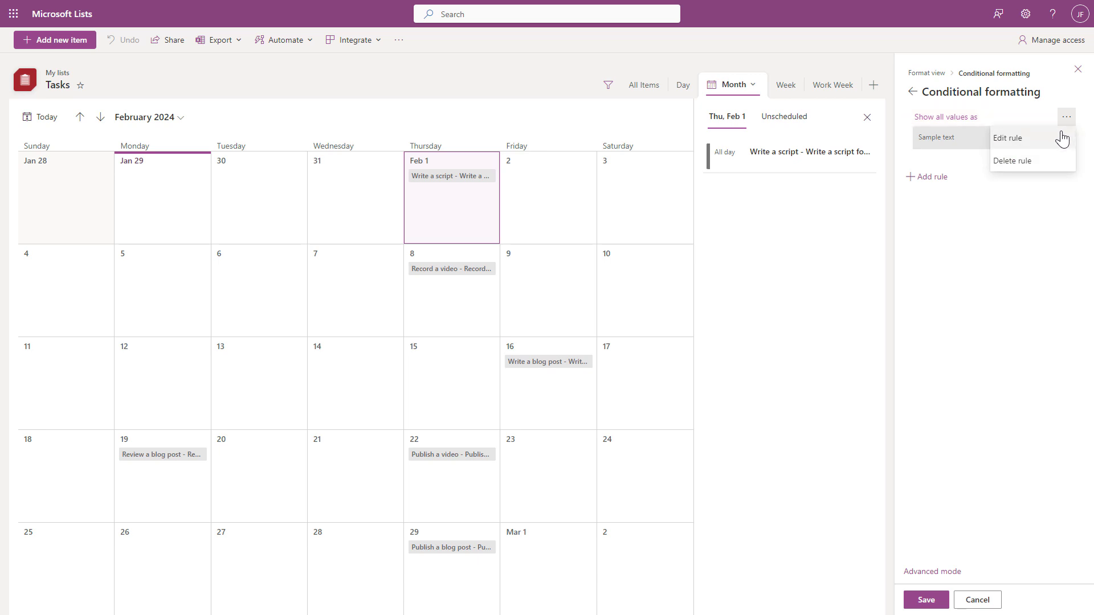
left_click(1063, 135)
left_click(1061, 134)
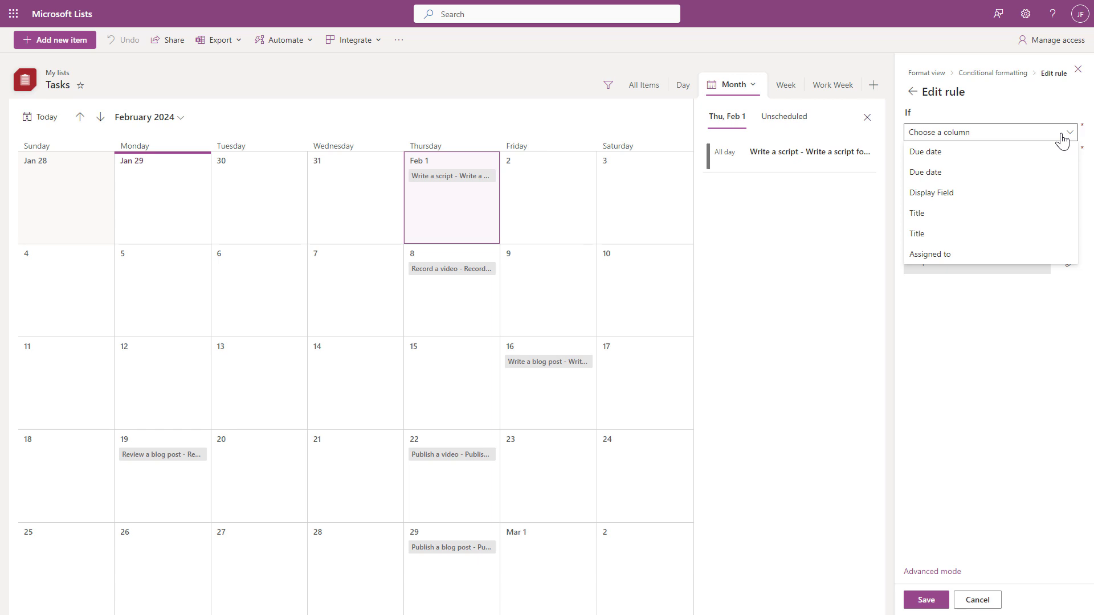
Discard the rule edit and add the Category column to the month view's displayed columns.
left_click(1001, 346)
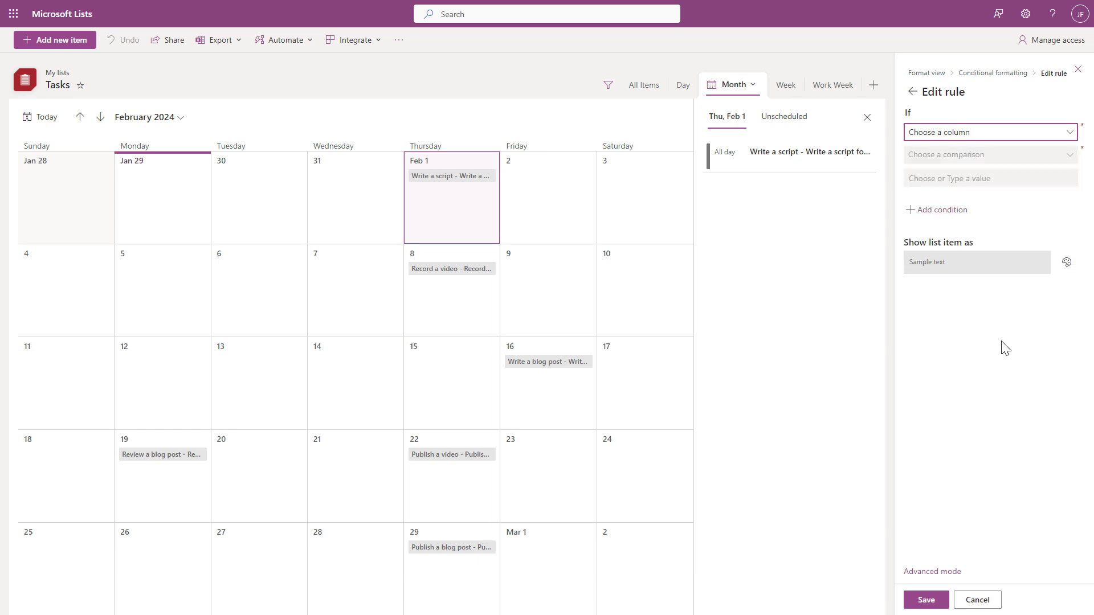
left_click(986, 603)
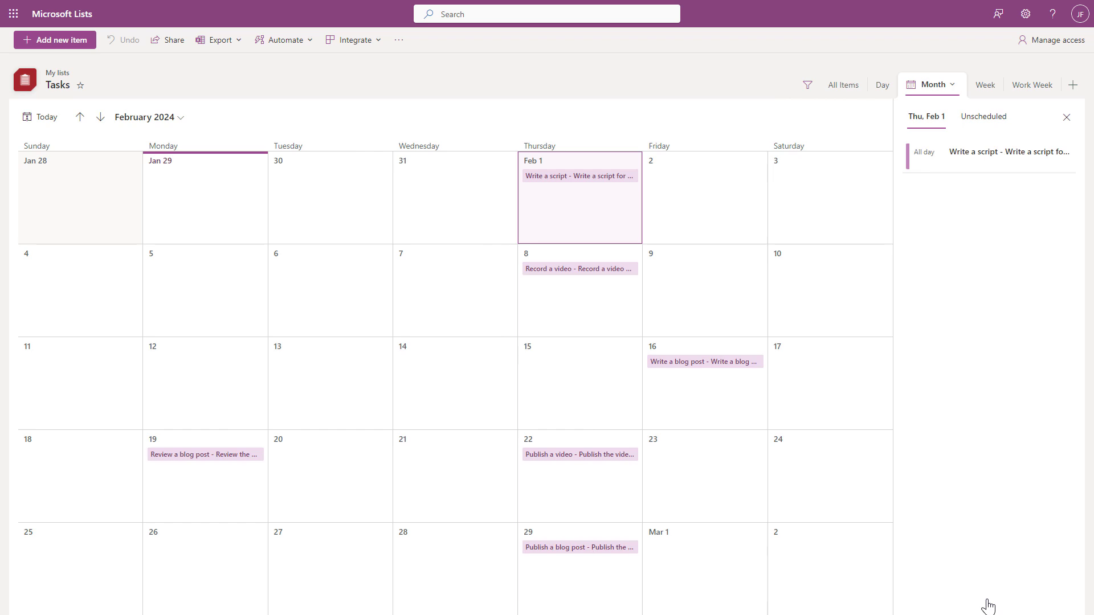
left_click(953, 86)
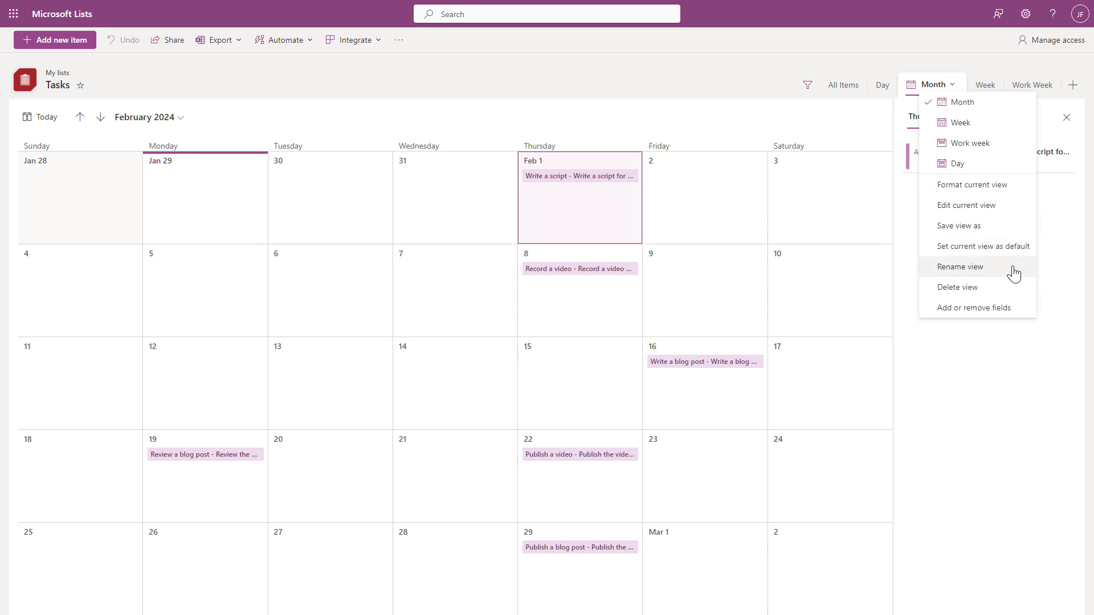
left_click(1012, 312)
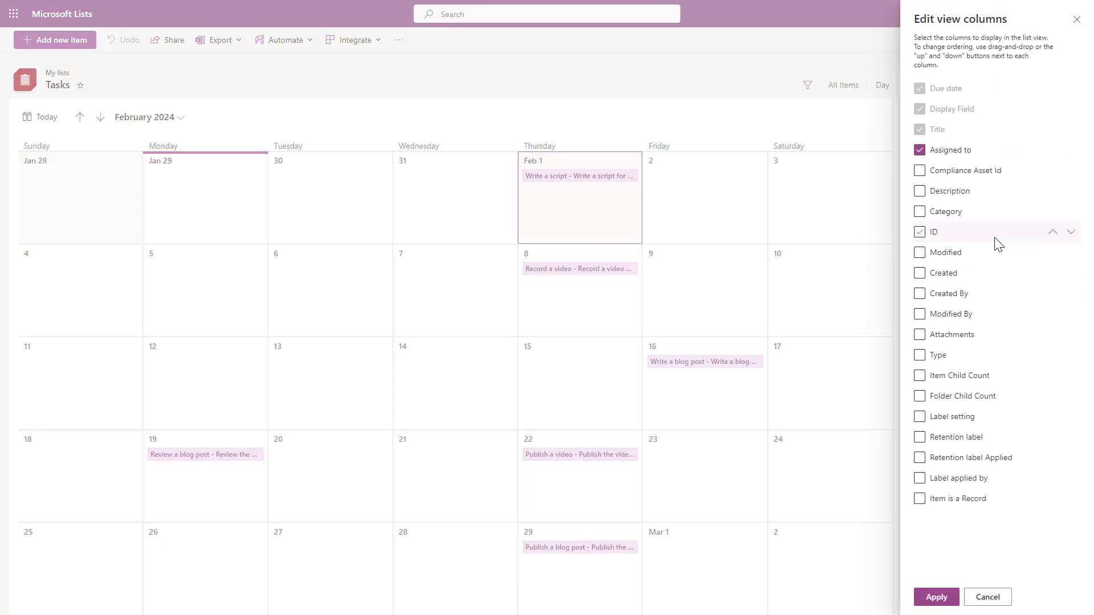
left_click(920, 212)
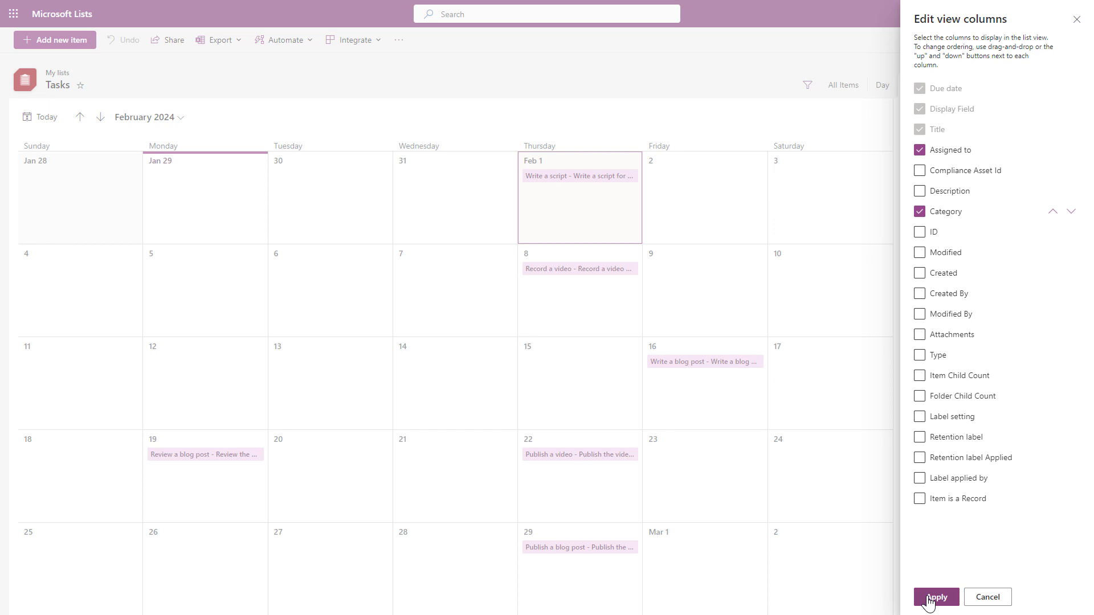
left_click(929, 598)
Open the month view's existing conditional formatting rule for editing.
left_click(937, 91)
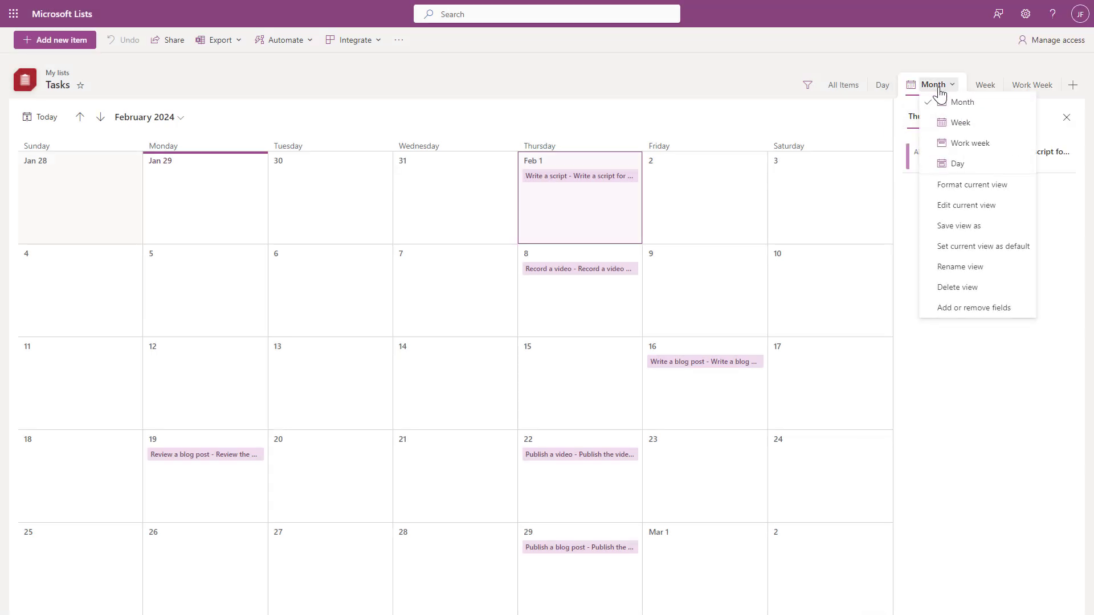
left_click(977, 184)
left_click(994, 178)
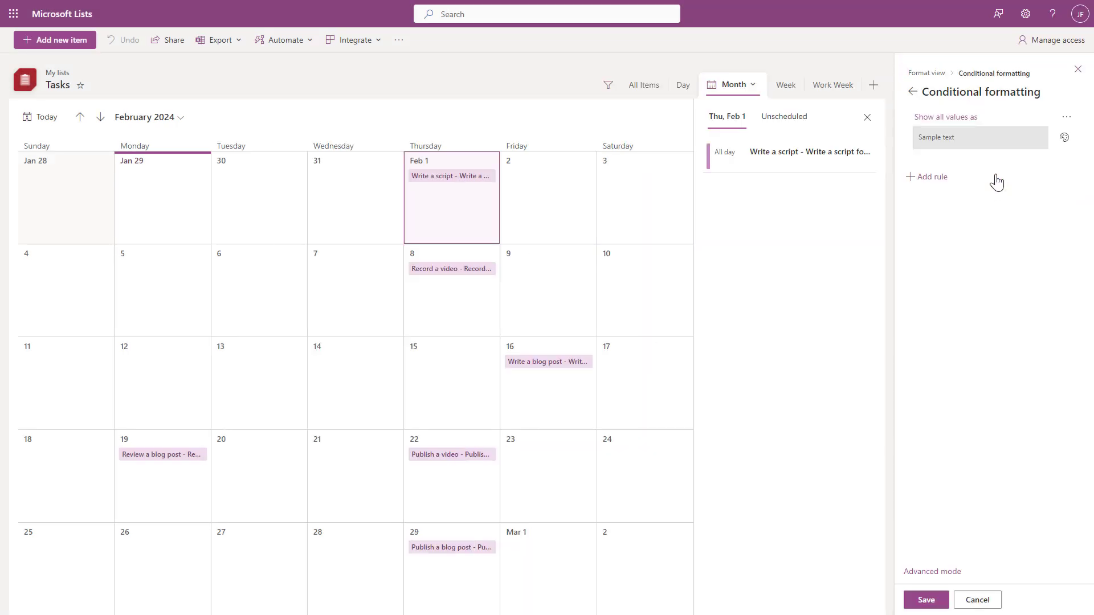
left_click(1063, 121)
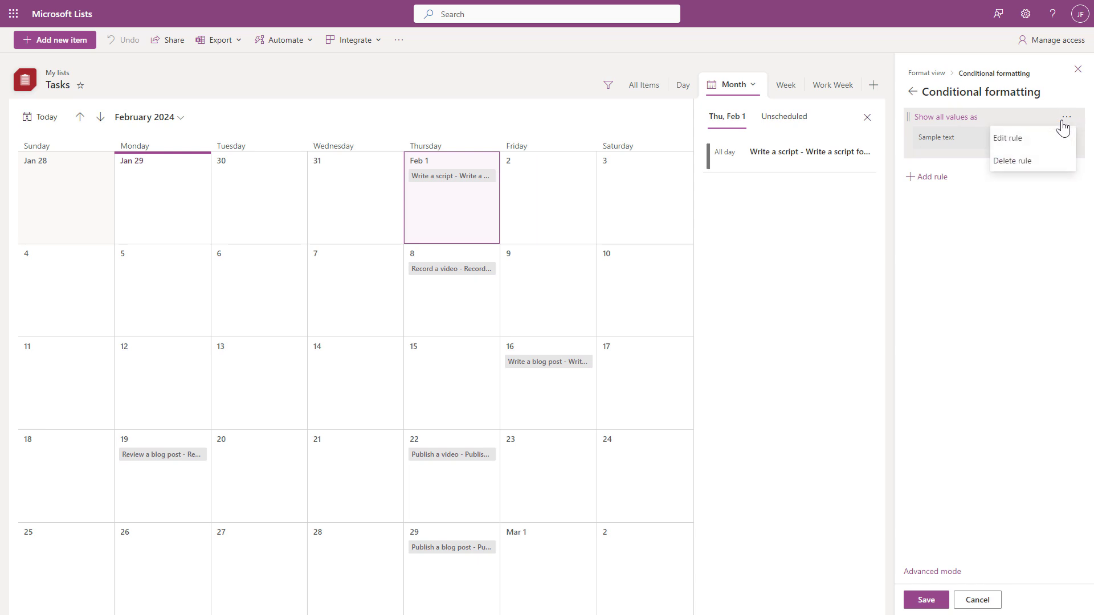
left_click(1042, 143)
Set the rule to Category contains Choice 1, coloured light blue.
left_click(1042, 138)
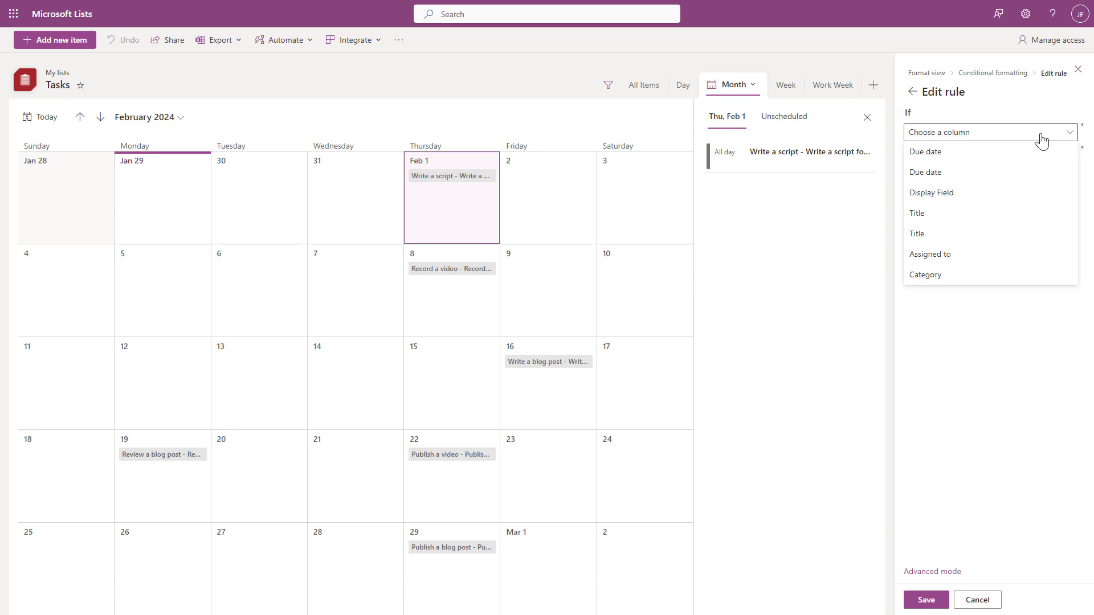
left_click(951, 283)
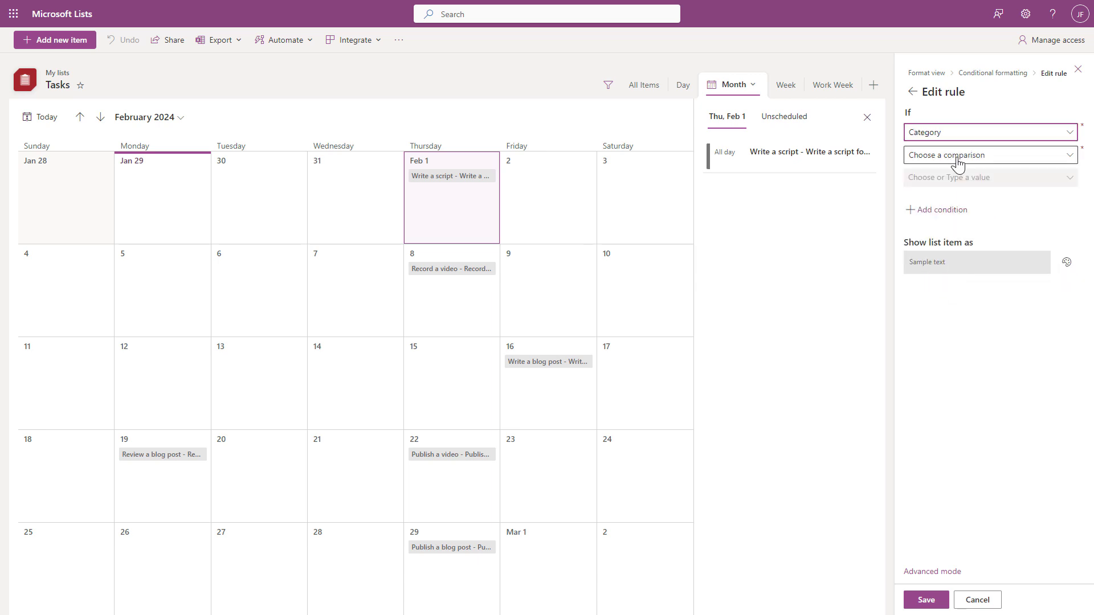
left_click(956, 160)
left_click(960, 176)
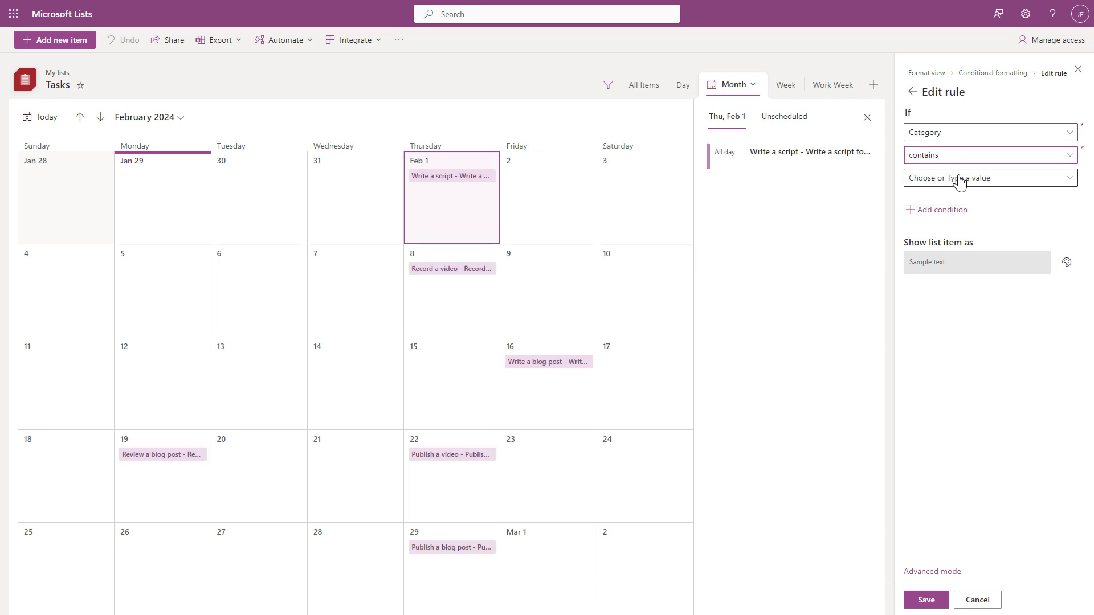
left_click(957, 178)
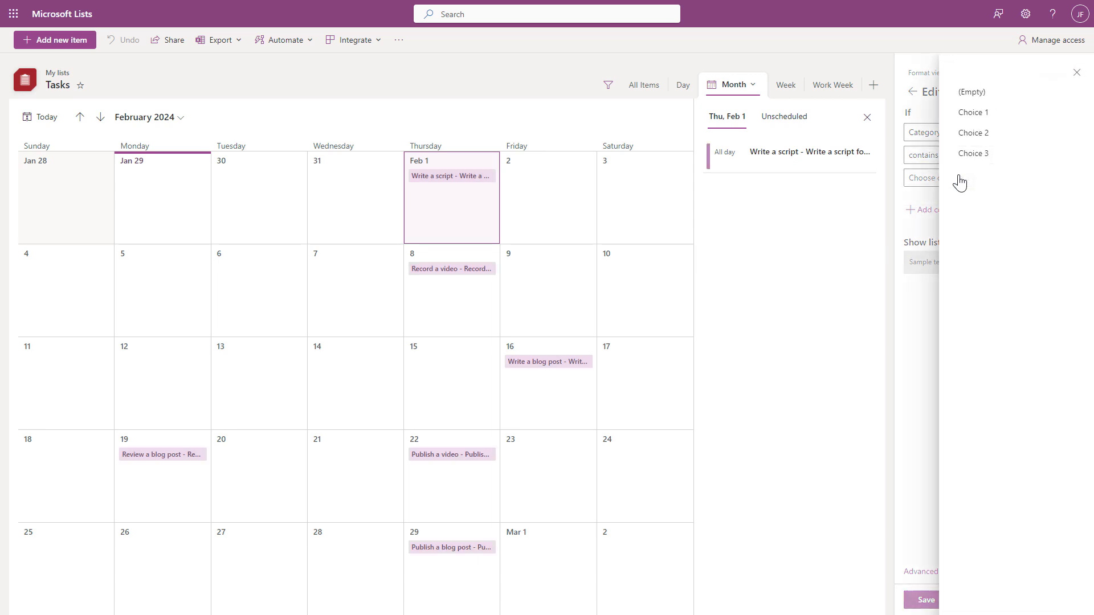
left_click(985, 121)
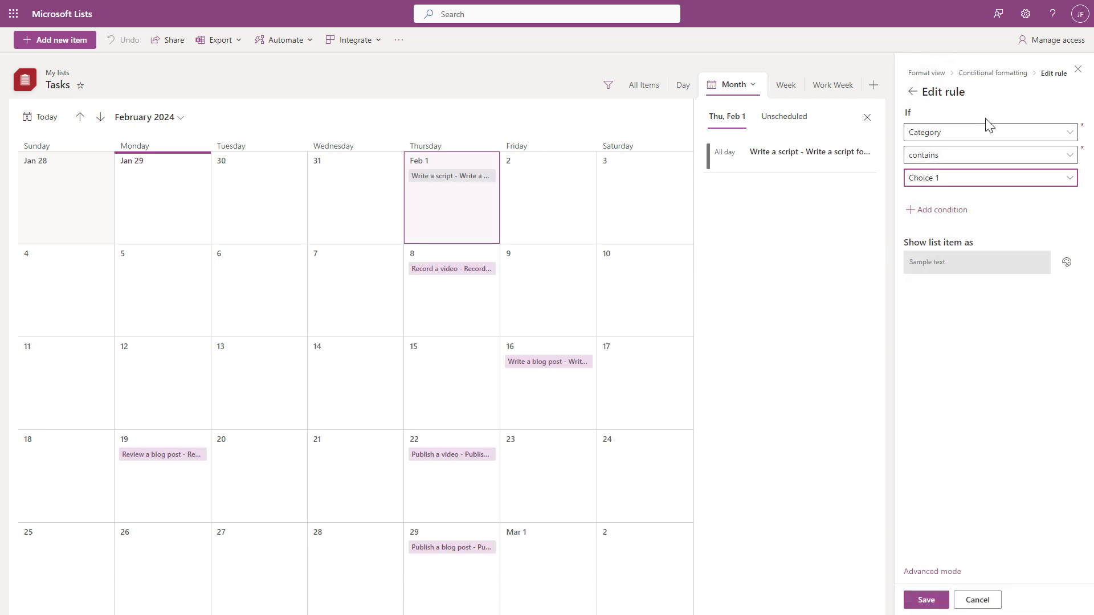
left_click(1066, 263)
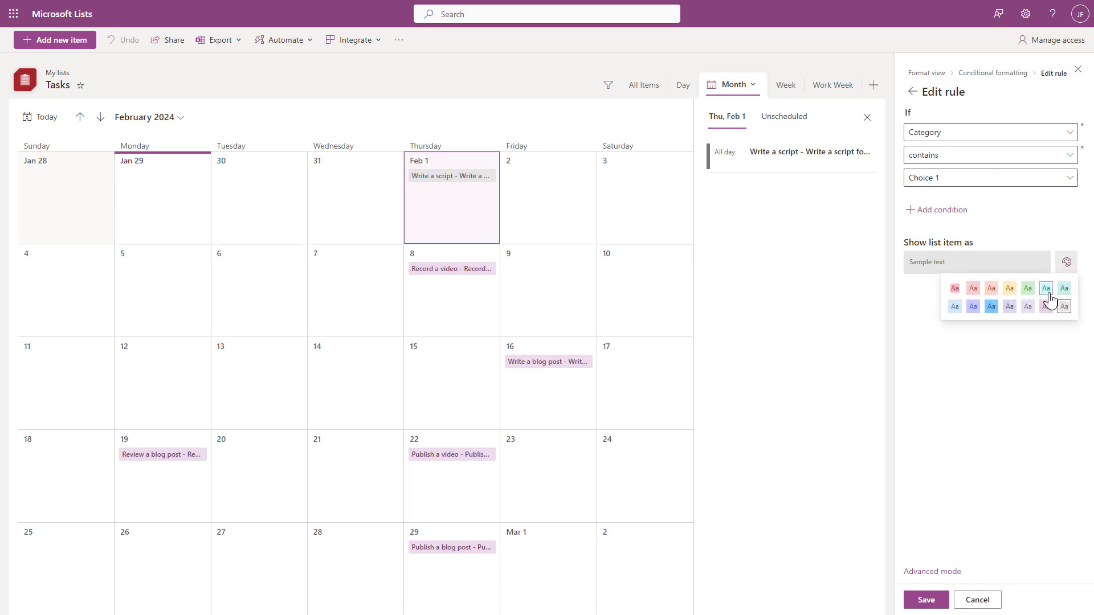
left_click(954, 307)
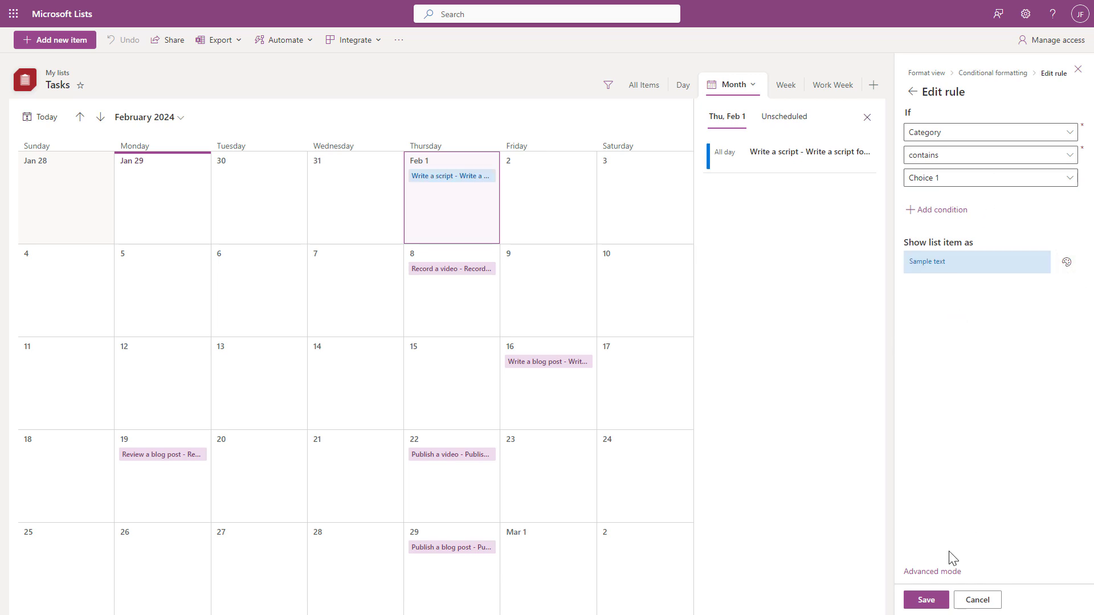
Save the Category colour rules for Choice 1 and Choice 3.
left_click(935, 604)
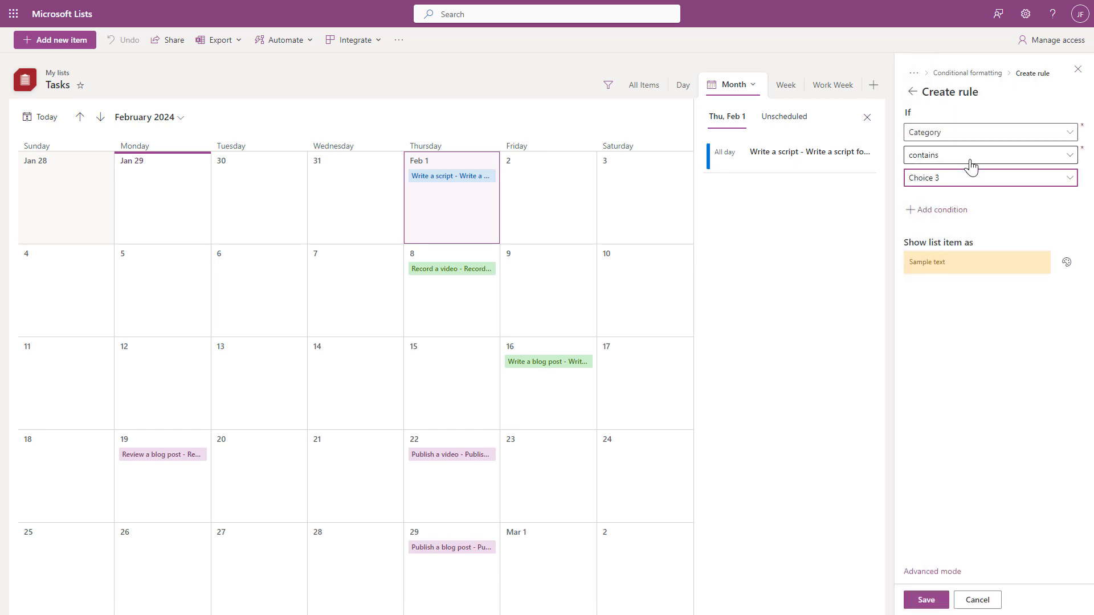
left_click(926, 600)
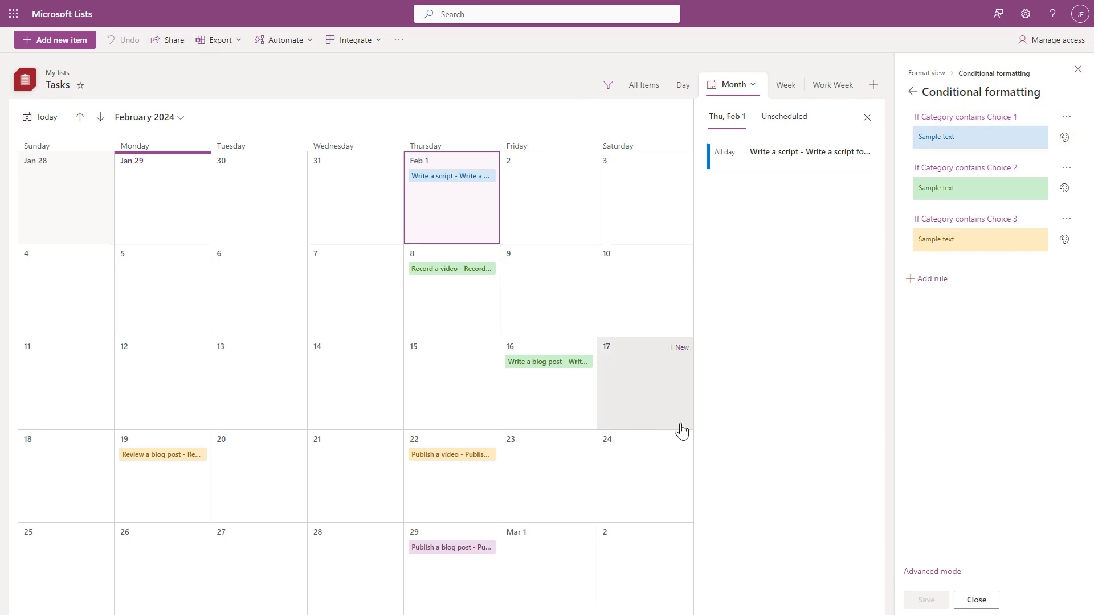
Check the All Items list, then return to the colour-coded February month calendar.
left_click(651, 91)
left_click(734, 86)
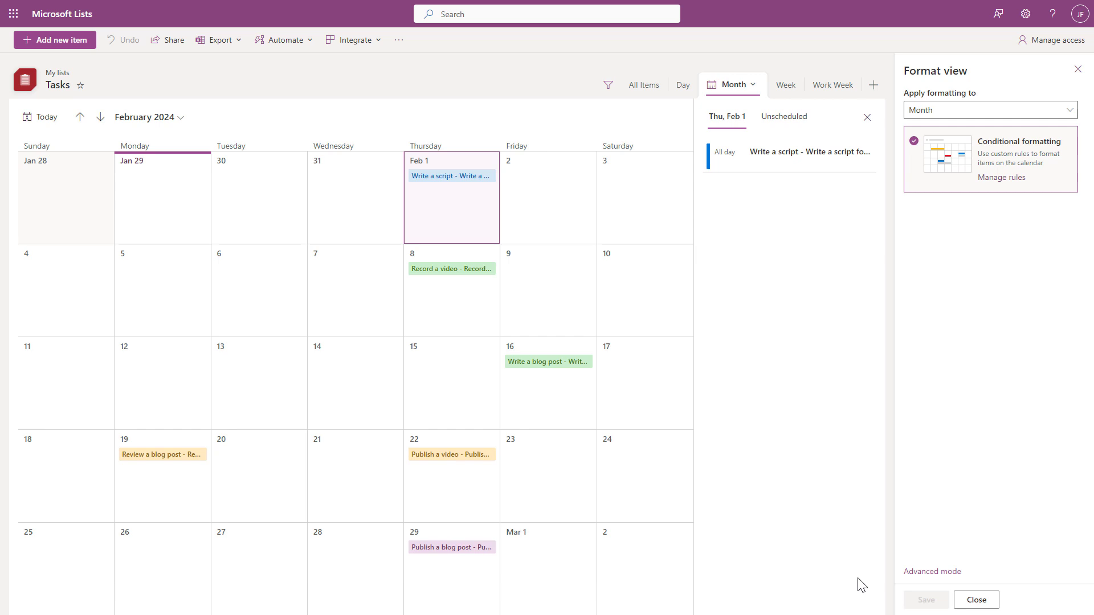
Close the formatting panel and show the week of January 28 – February 03, 2024.
left_click(1077, 69)
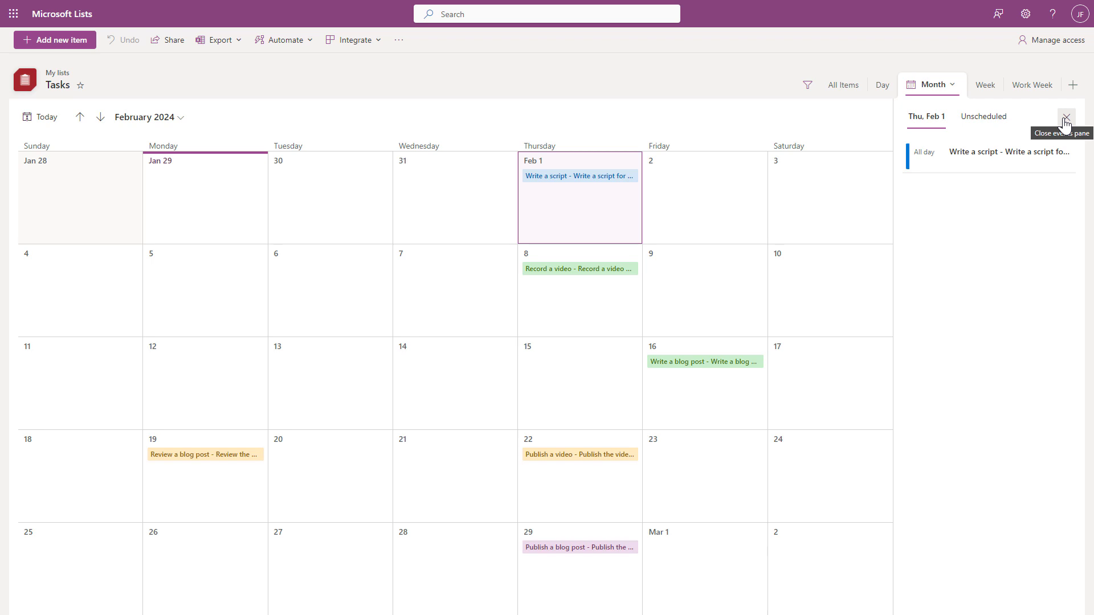
left_click(984, 86)
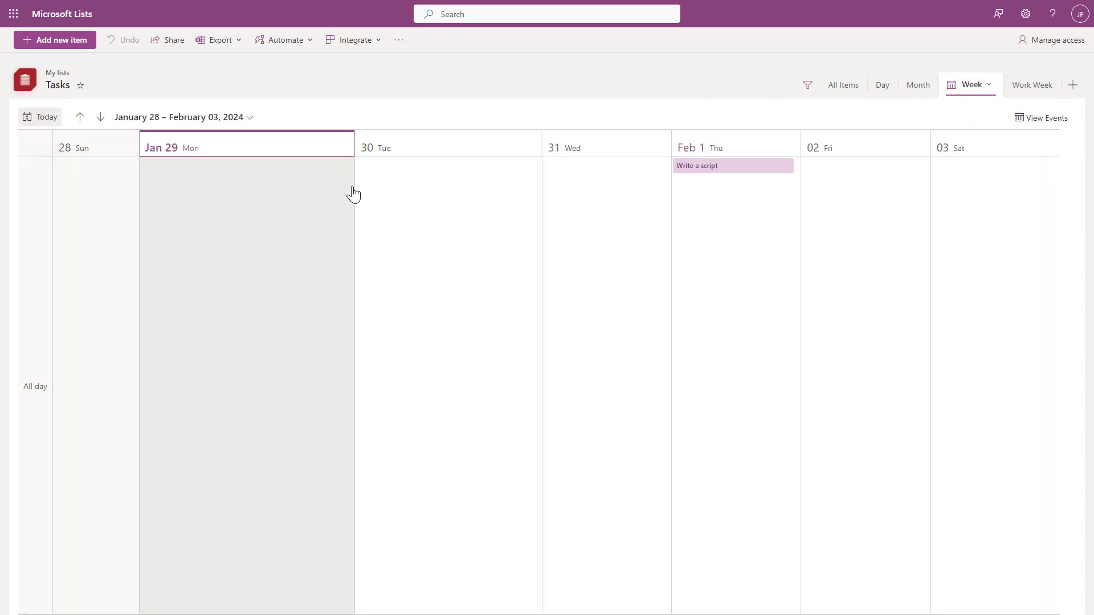